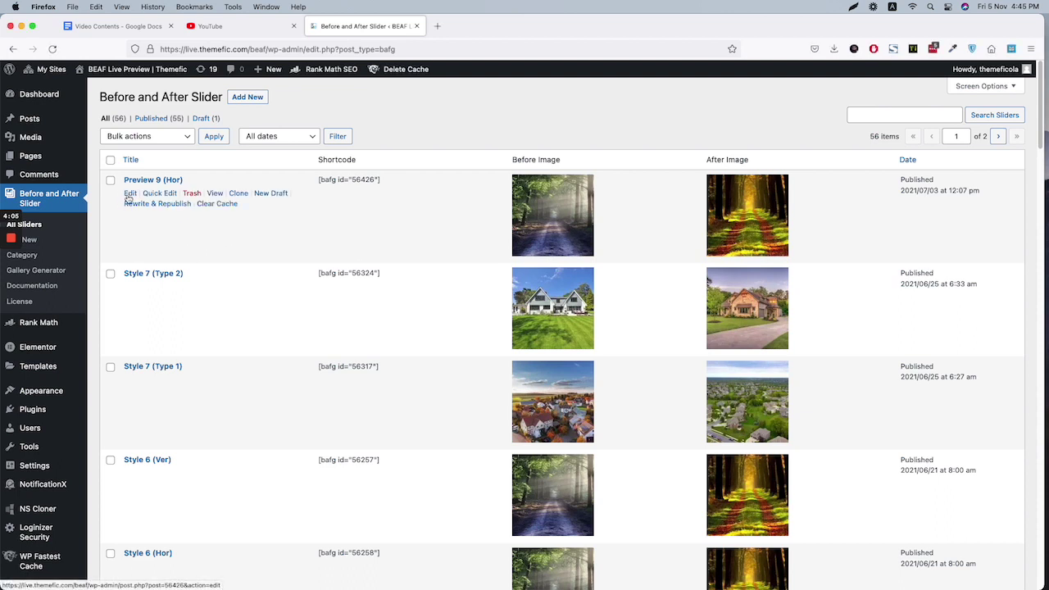
Step: Open Preview 9 (Hor) and Style 7 (Type 2) for editing; file Preview 9 under City
{"action": "left_click", "coordinate": [128, 194], "text": "super"}
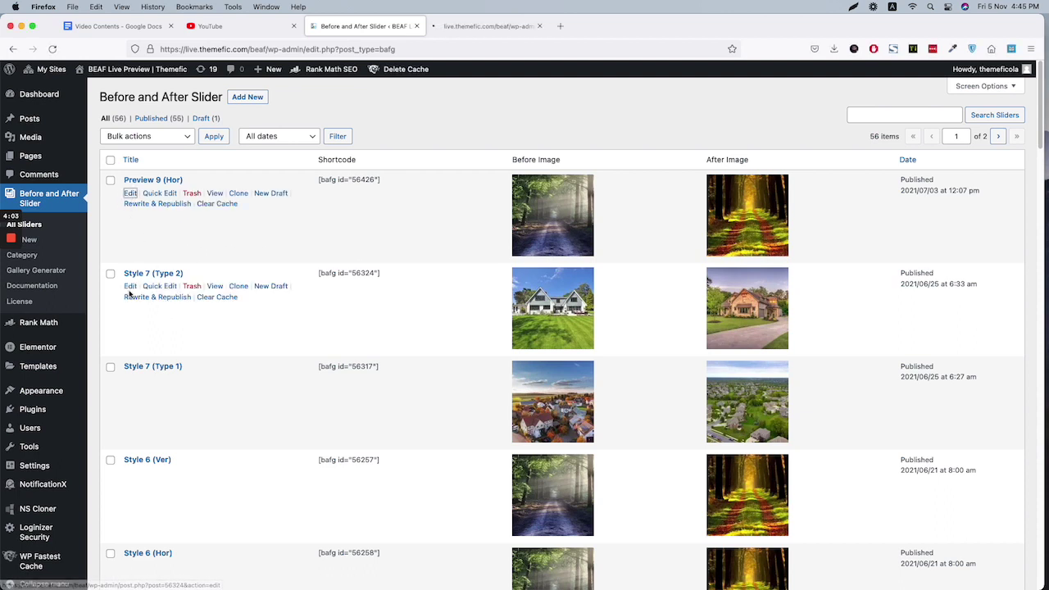
{"action": "left_click", "coordinate": [130, 286], "text": "super"}
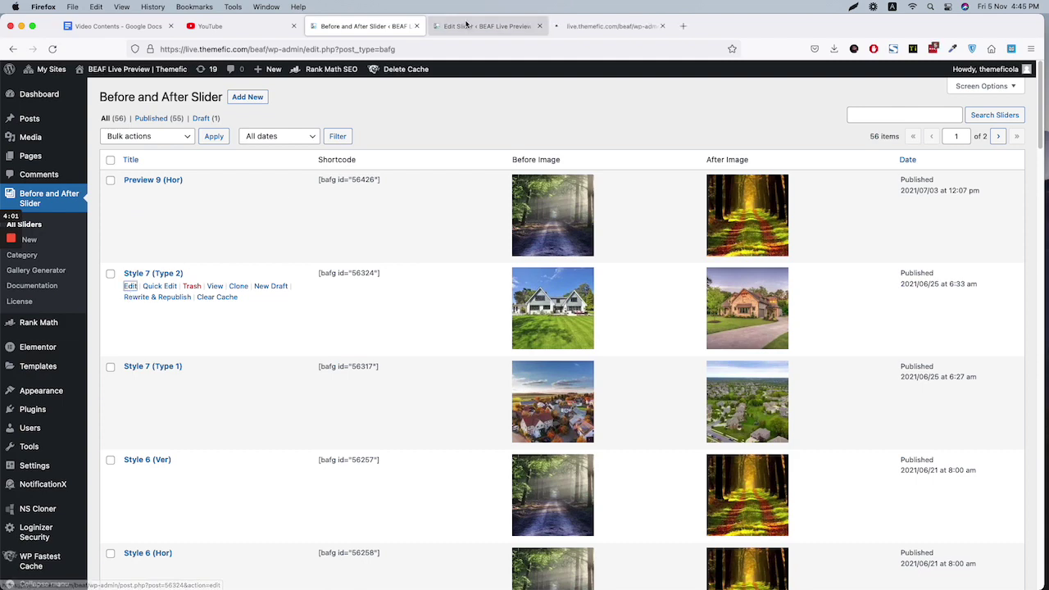
{"action": "left_click", "coordinate": [467, 26]}
{"action": "scroll", "coordinate": [930, 282], "scroll_direction": "down", "scroll_amount": 2}
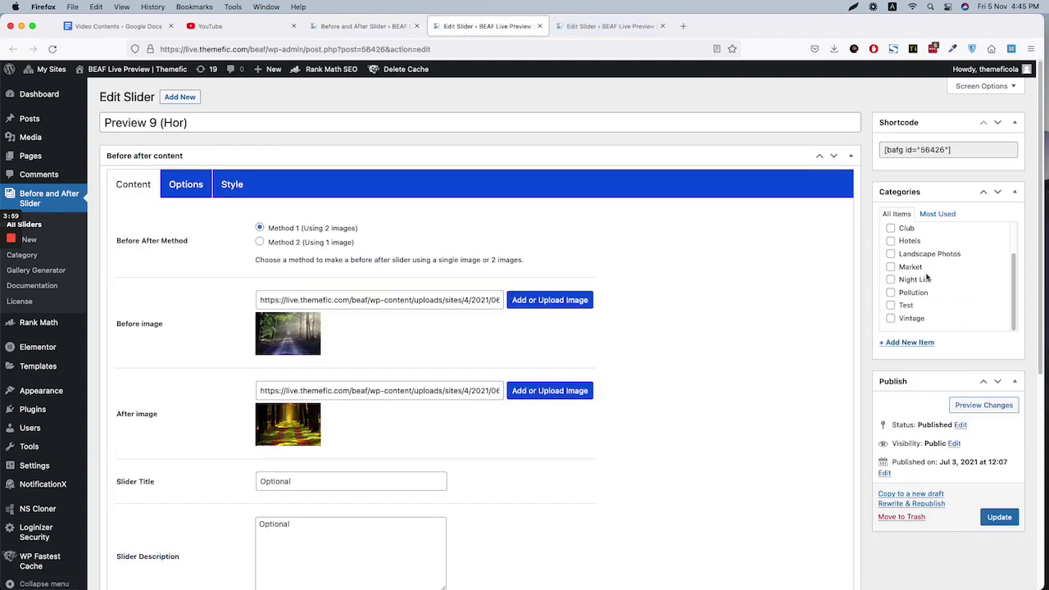
{"action": "scroll", "coordinate": [942, 285], "scroll_direction": "up", "scroll_amount": 2}
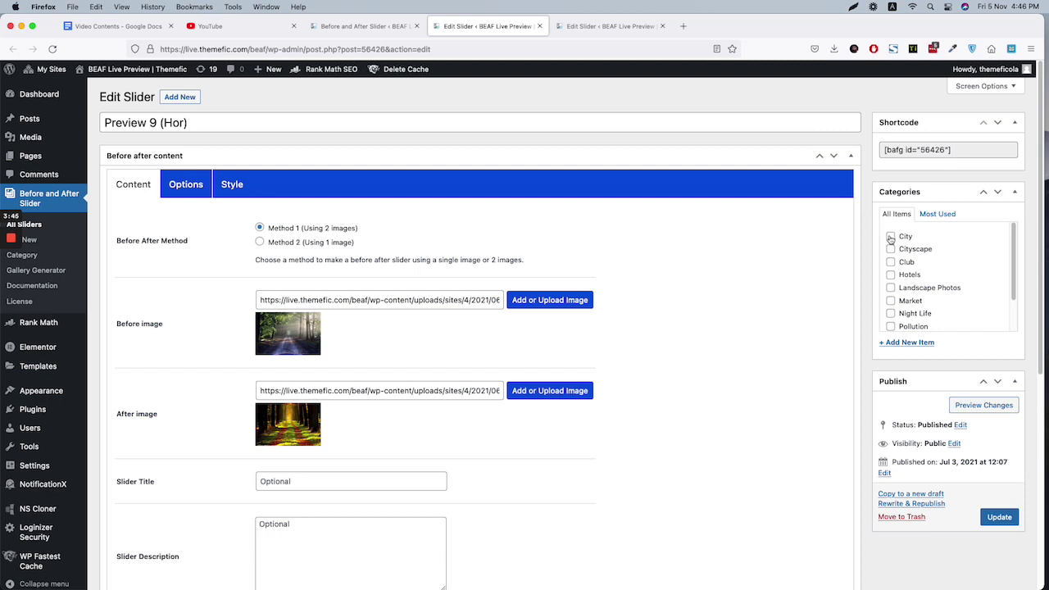
{"action": "left_click", "coordinate": [891, 237]}
{"action": "left_click", "coordinate": [990, 519]}
Step: File Style 7 (Type 2) under the Landscape Photos category and update it
{"action": "left_click", "coordinate": [587, 27]}
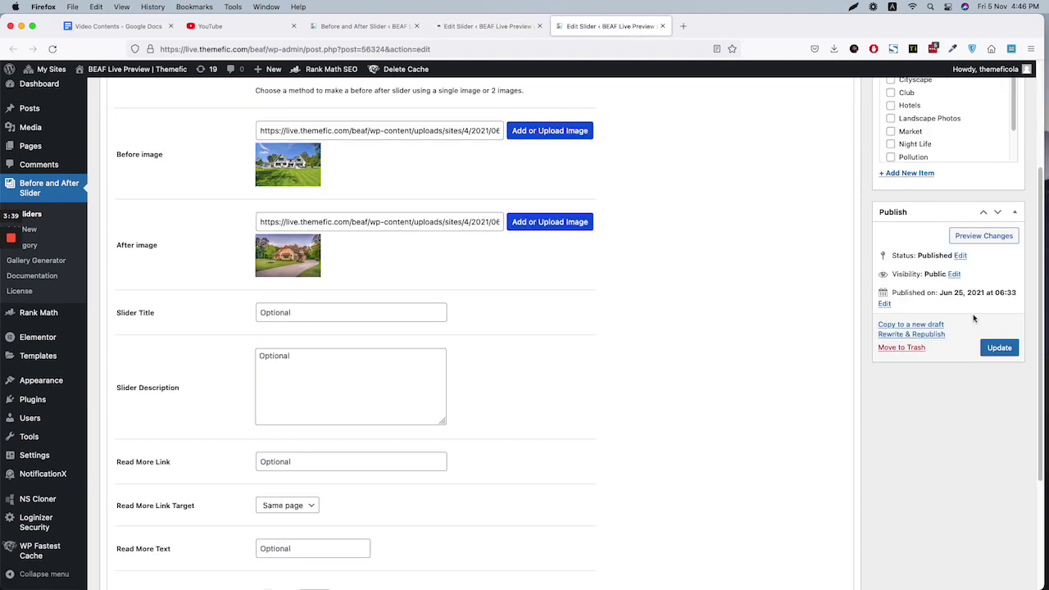
{"action": "scroll", "coordinate": [953, 285], "scroll_direction": "down", "scroll_amount": 1}
{"action": "scroll", "coordinate": [951, 283], "scroll_direction": "down", "scroll_amount": 1}
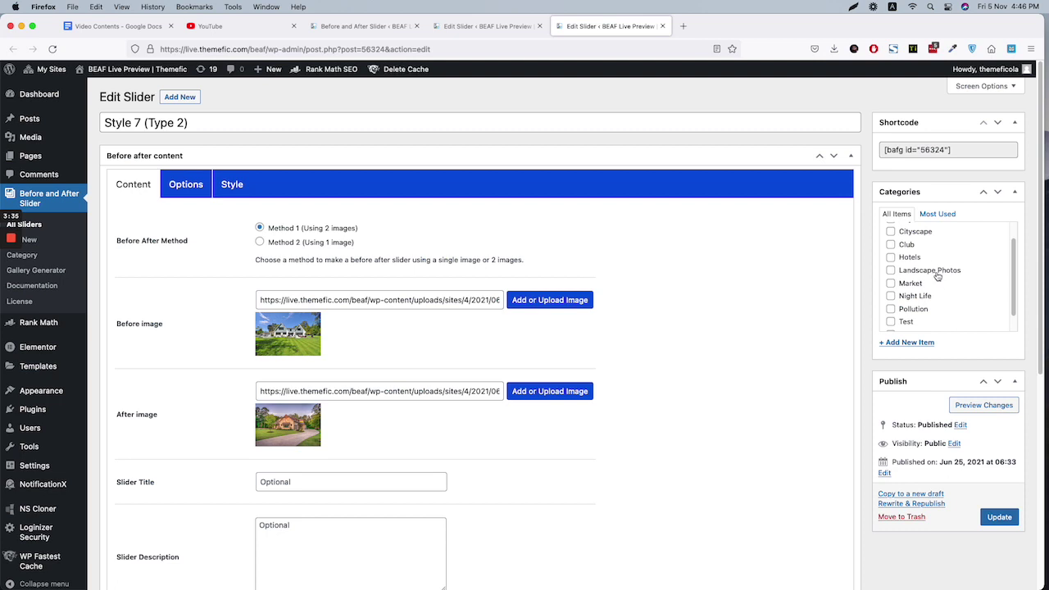
{"action": "left_click", "coordinate": [936, 274]}
{"action": "left_click", "coordinate": [1000, 519]}
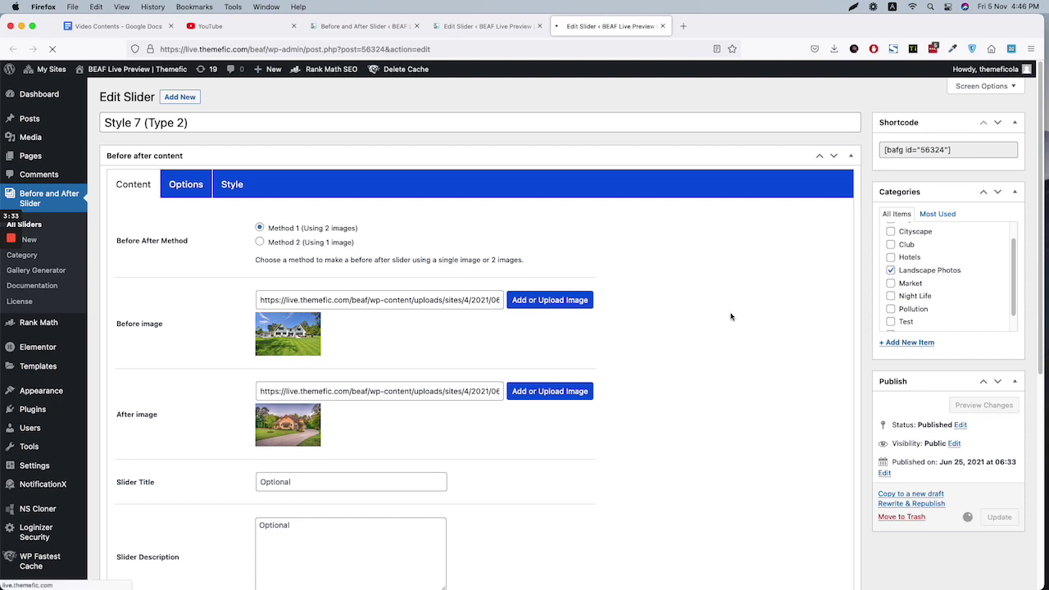
Step: Go from the slider list to Gallery Generator and view the BEAF Gallery category choices
{"action": "left_click", "coordinate": [355, 29]}
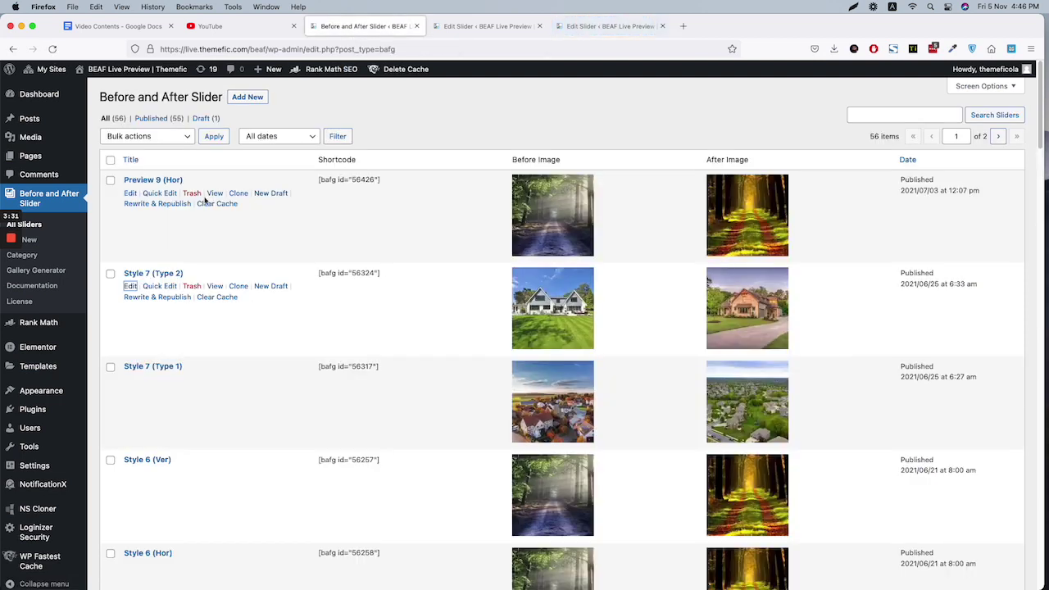
{"action": "left_click", "coordinate": [61, 278]}
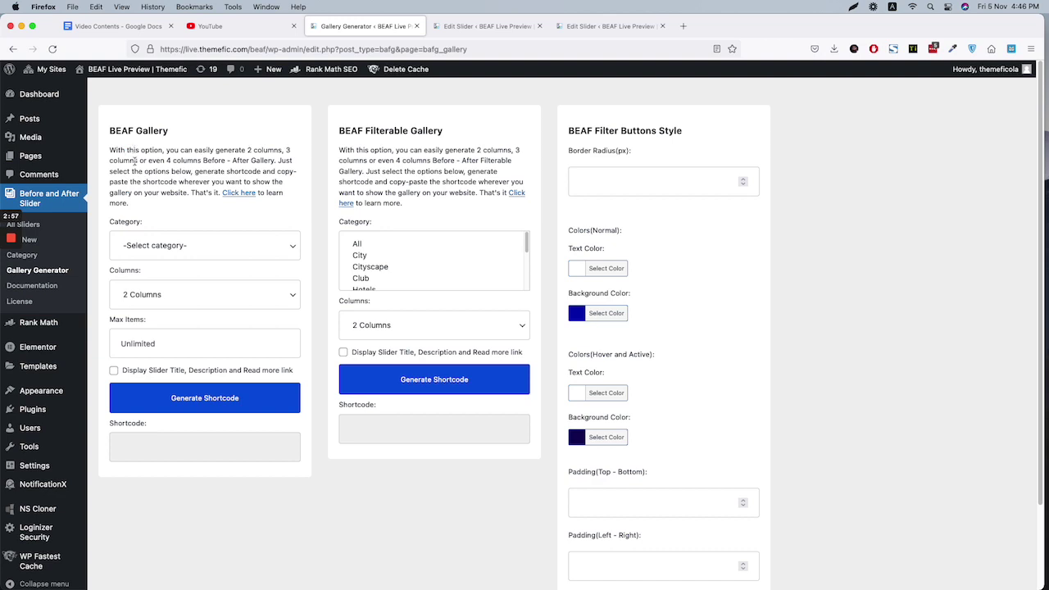
{"action": "left_click", "coordinate": [170, 253]}
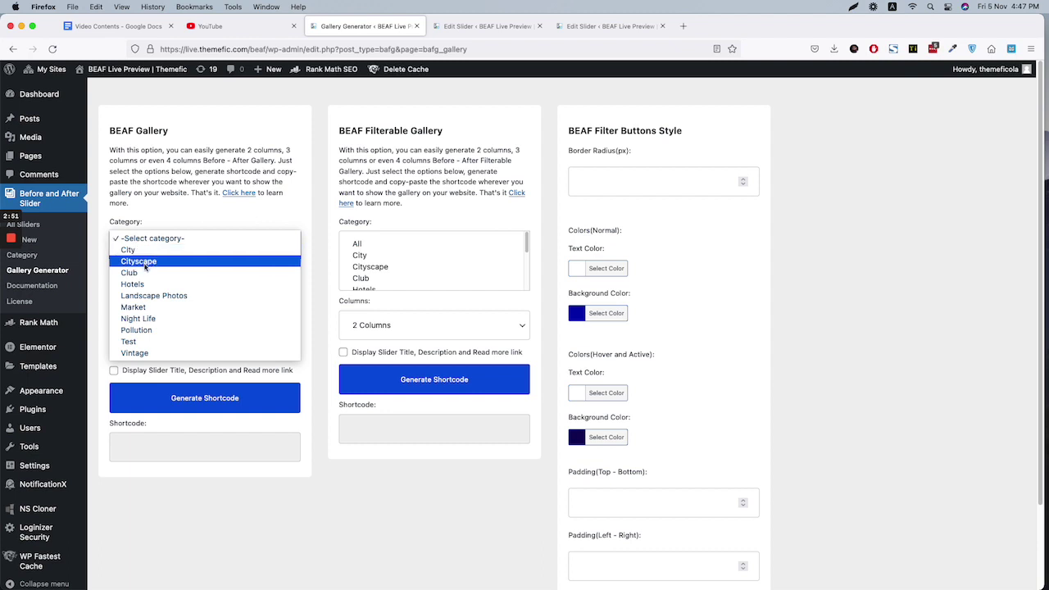
Step: Set the BEAF Gallery to Night Life, 3 Columns, with Max Items left empty
{"action": "left_click", "coordinate": [143, 319]}
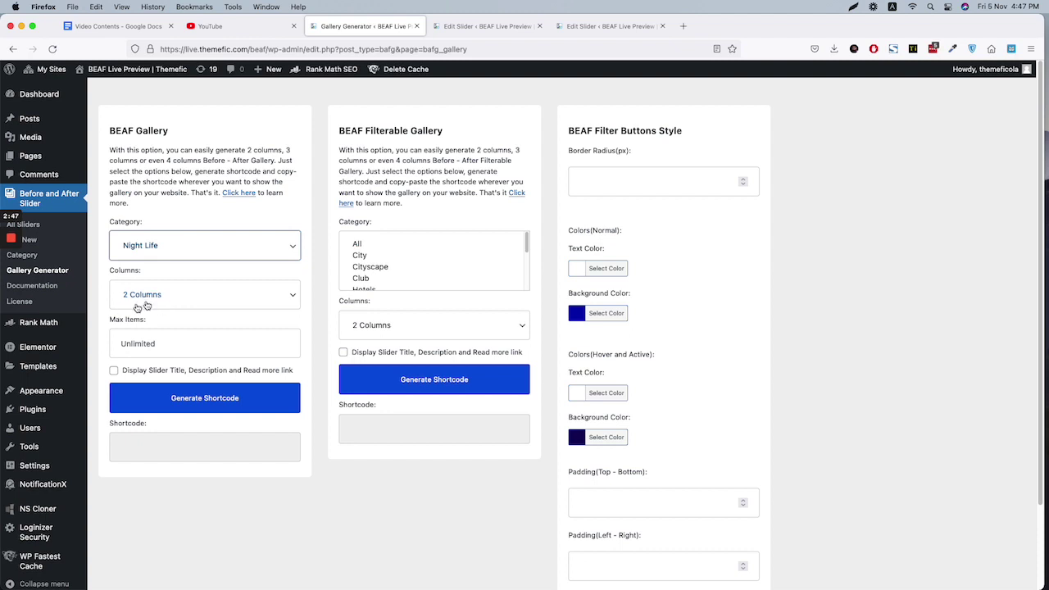
{"action": "left_click", "coordinate": [141, 301]}
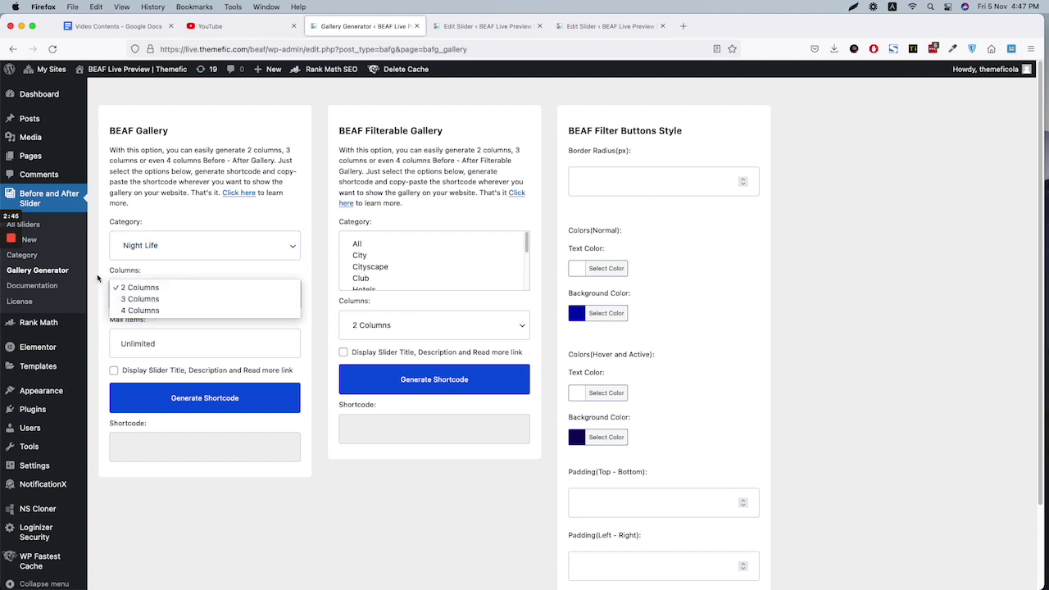
{"action": "left_click", "coordinate": [248, 306]}
{"action": "key", "text": "Down"}
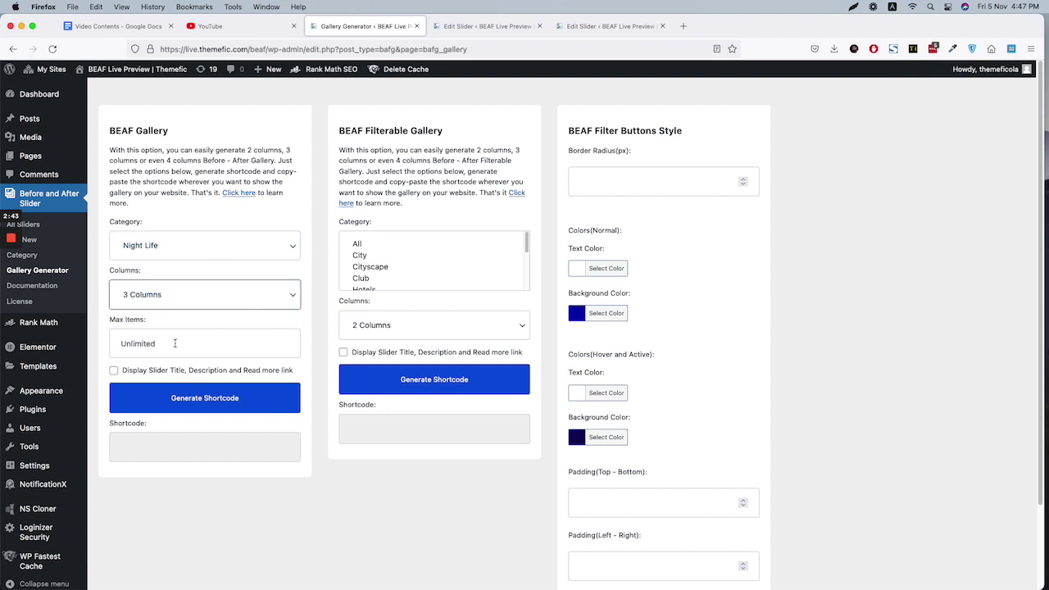
{"action": "left_click", "coordinate": [175, 343]}
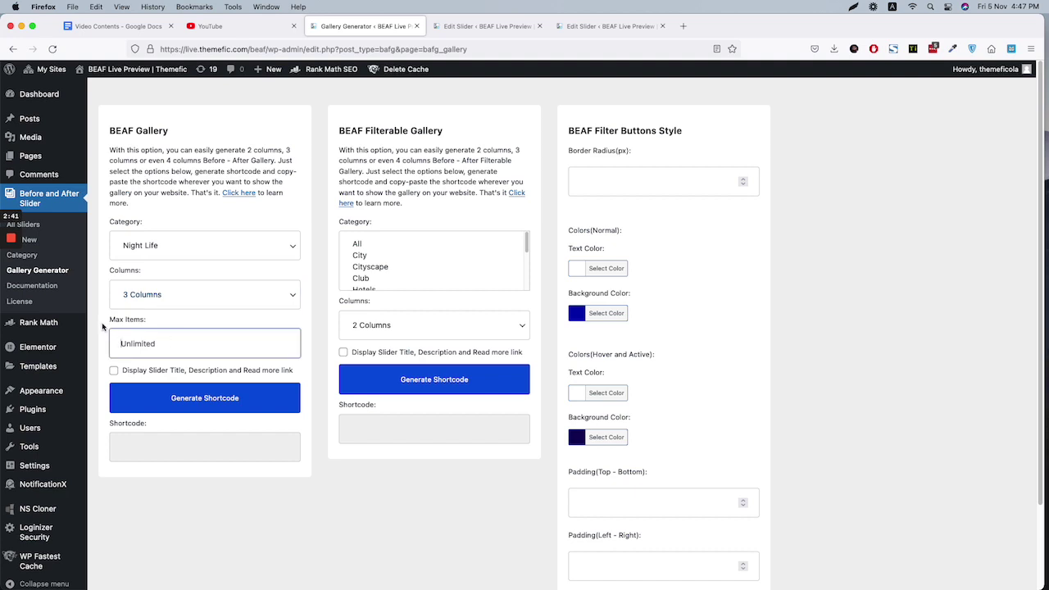
{"action": "scroll", "coordinate": [103, 327], "scroll_direction": "down", "scroll_amount": 1}
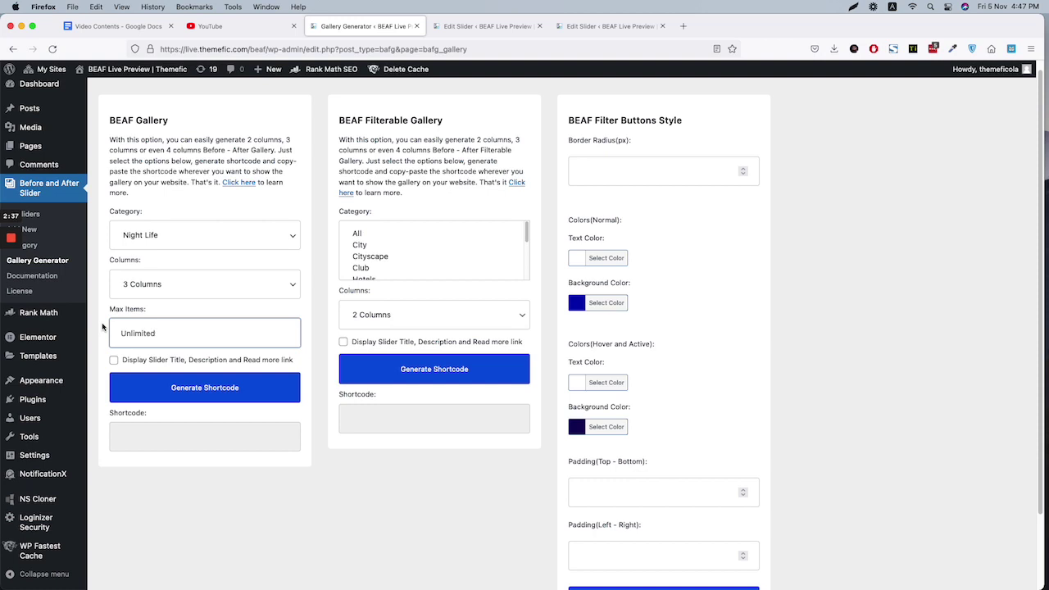
{"action": "type", "text": "10"}
{"action": "key", "text": "BackSpace"}
{"action": "key", "text": "BackSpace"}
Step: Generate the Night Life gallery shortcode and publish it on a new page titled 'Gallery'
{"action": "left_click", "coordinate": [197, 391]}
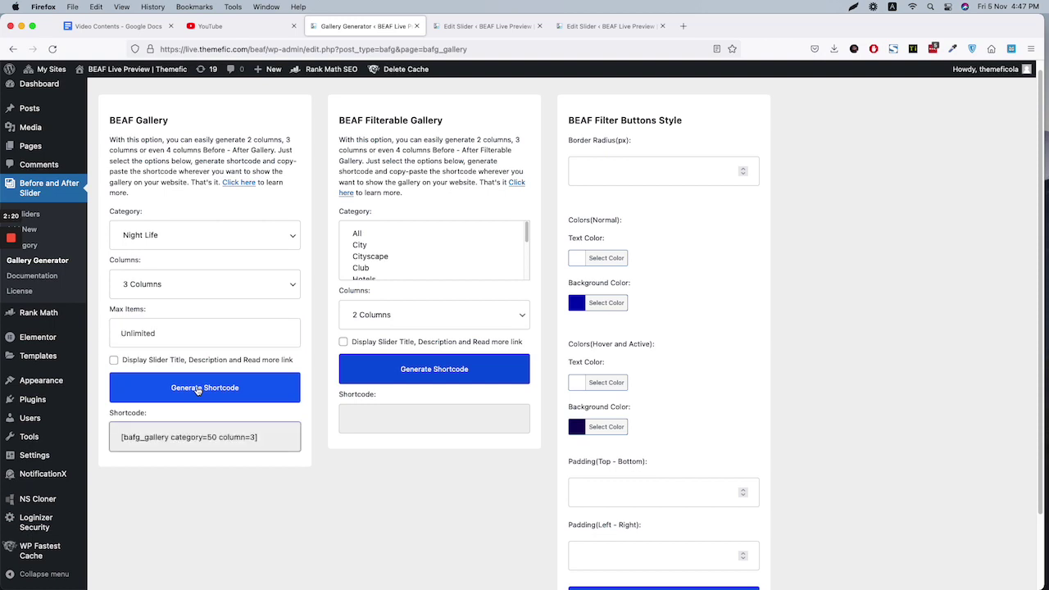
{"action": "left_click", "coordinate": [253, 435]}
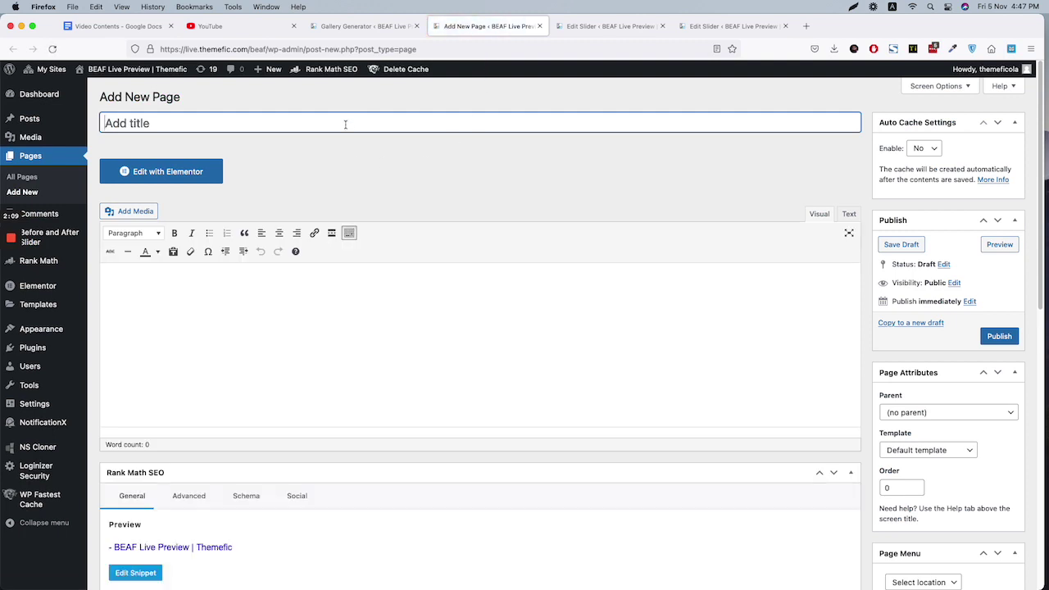
{"action": "type", "text": "Gallery"}
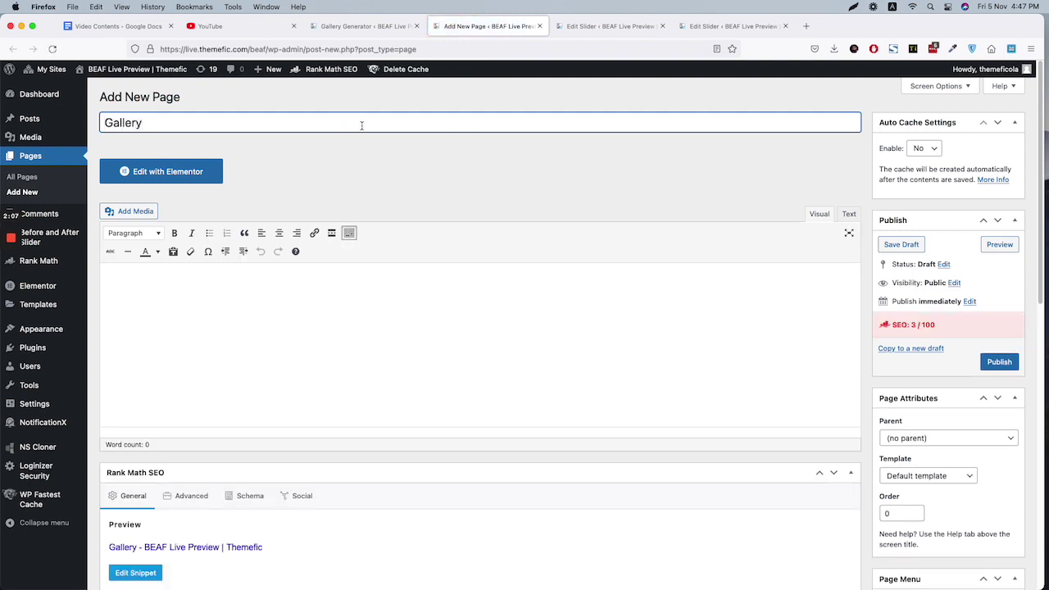
{"action": "left_click", "coordinate": [800, 237]}
{"action": "left_click", "coordinate": [850, 214]}
{"action": "type", "text": "[bafg_gallery category=50 column=3]"}
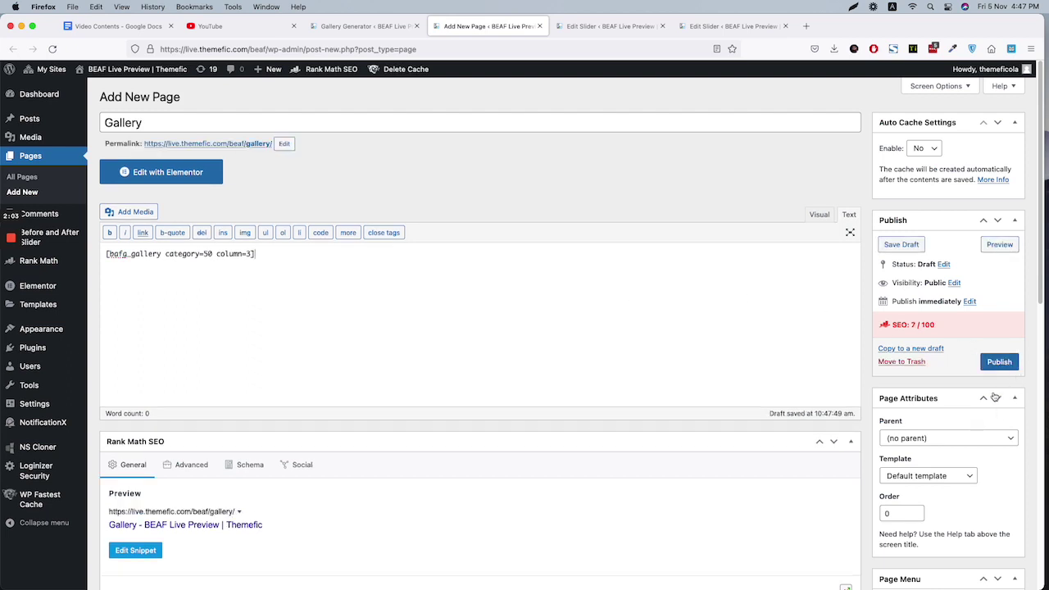
{"action": "left_click", "coordinate": [974, 475]}
{"action": "left_click", "coordinate": [1001, 365]}
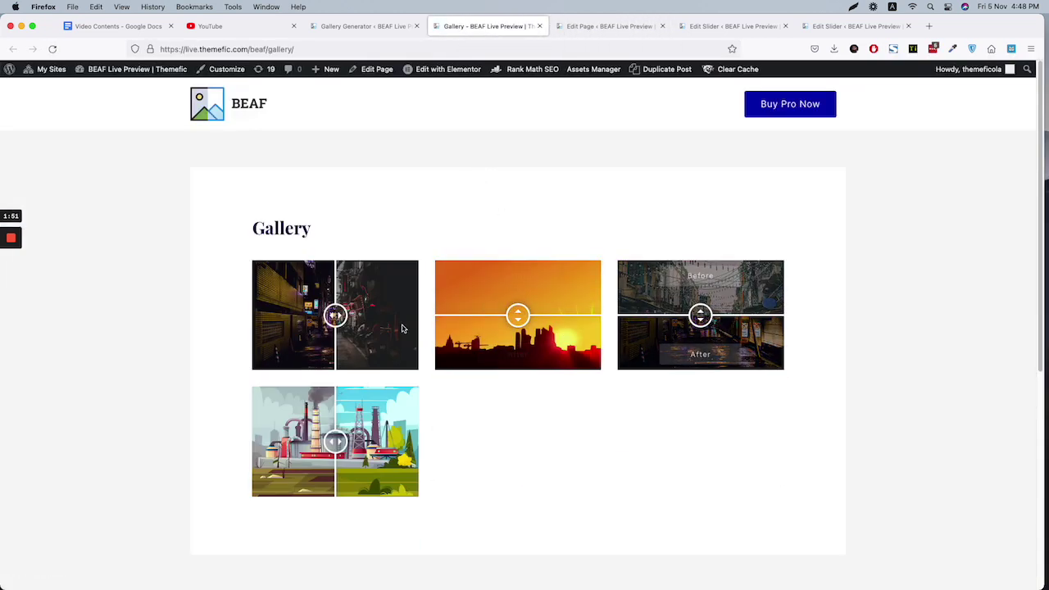
{"action": "left_click", "coordinate": [363, 27]}
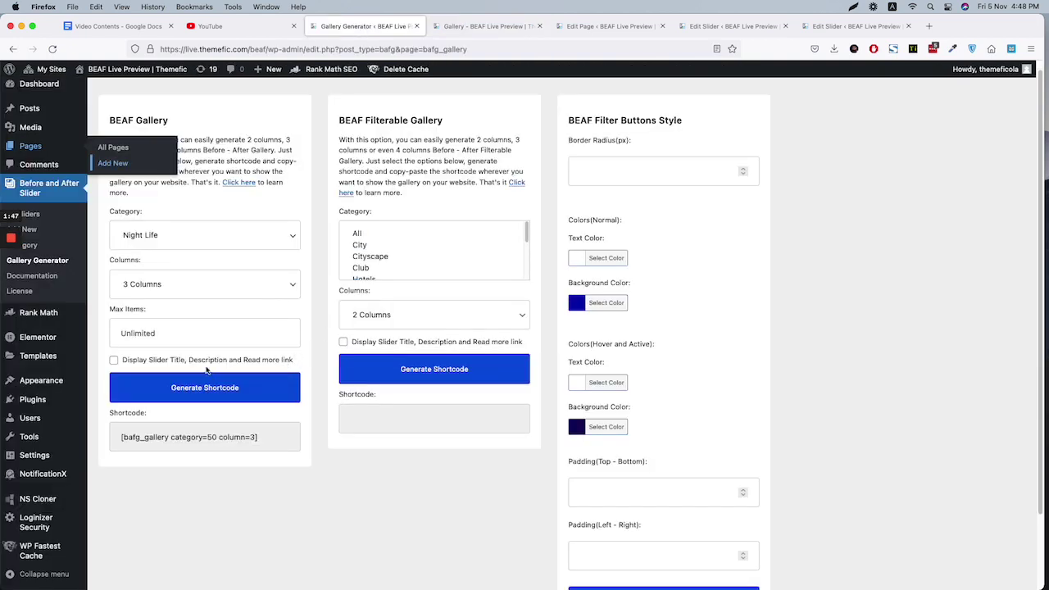
Step: Regenerate and copy the gallery shortcode with Max Items 3 and slider info shown
{"action": "left_click", "coordinate": [178, 328]}
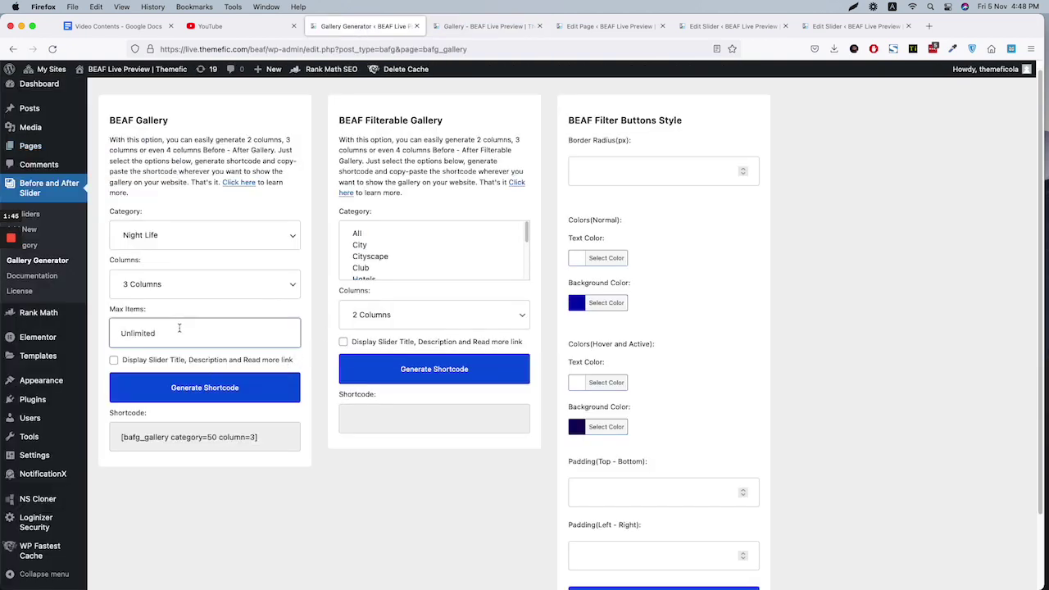
{"action": "type", "text": "3"}
{"action": "left_click", "coordinate": [139, 364]}
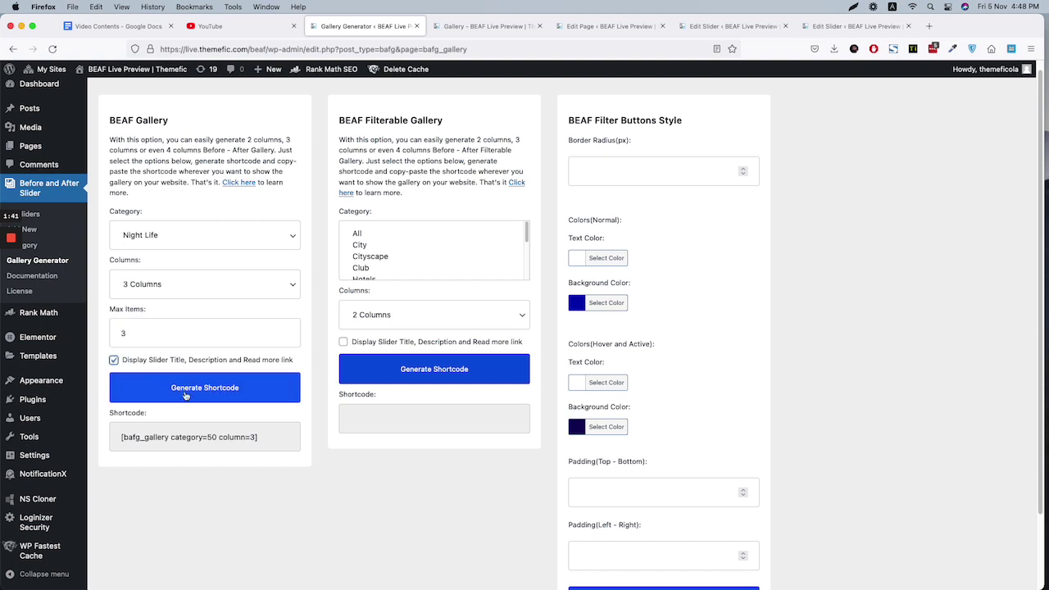
{"action": "left_click", "coordinate": [185, 395]}
{"action": "left_click", "coordinate": [253, 442]}
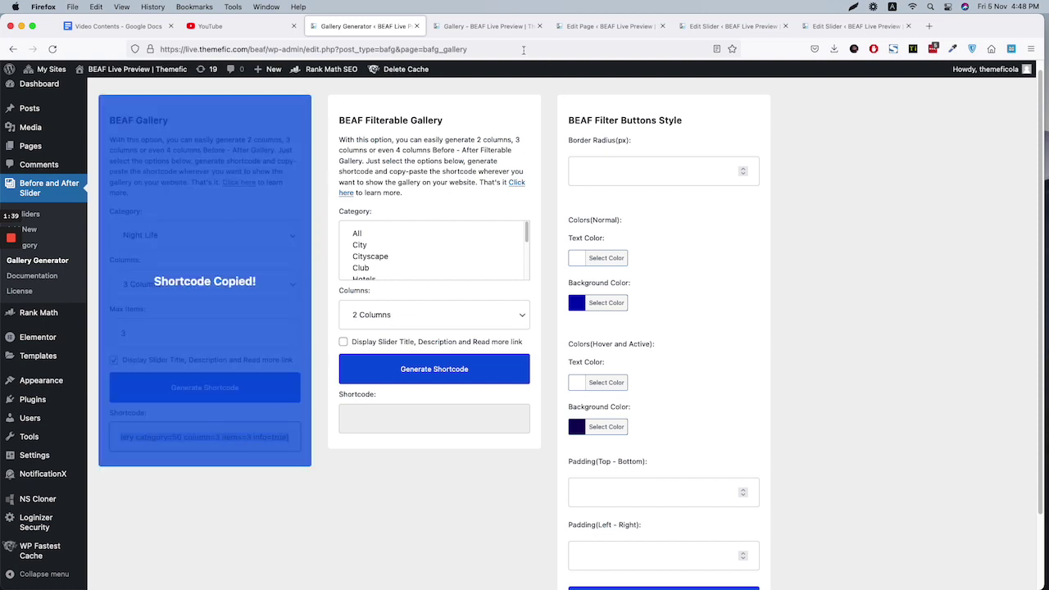
Step: Replace the Gallery page's shortcode with the new one, update, and reload the live page
{"action": "left_click", "coordinate": [600, 27]}
{"action": "left_click", "coordinate": [302, 303]}
{"action": "key", "text": "super+a"}
{"action": "type", "text": "[bafg_gallery category=50 column=3 items=3 info=true]"}
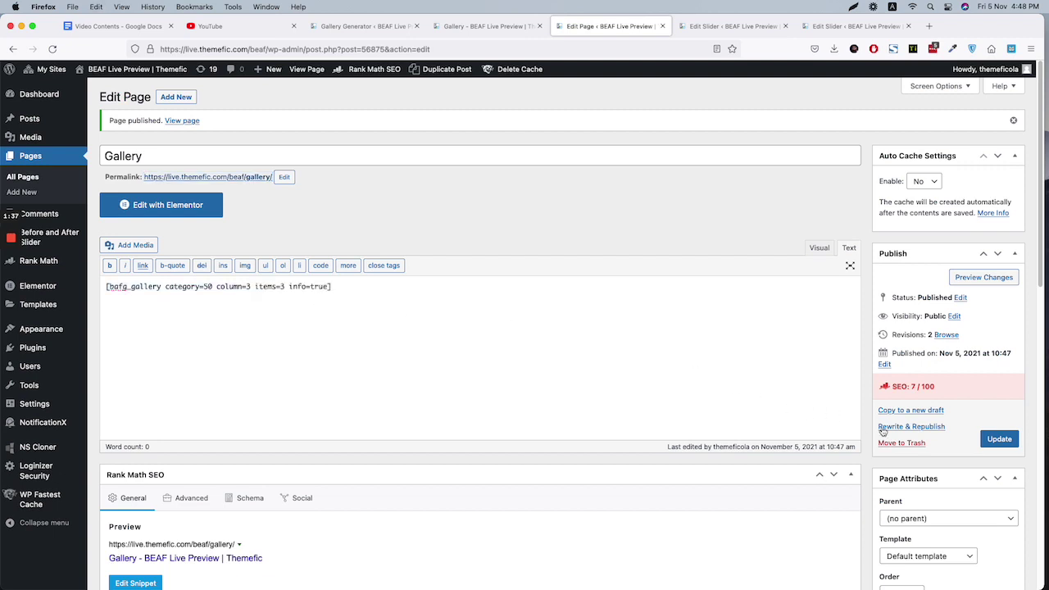
{"action": "left_click", "coordinate": [996, 439]}
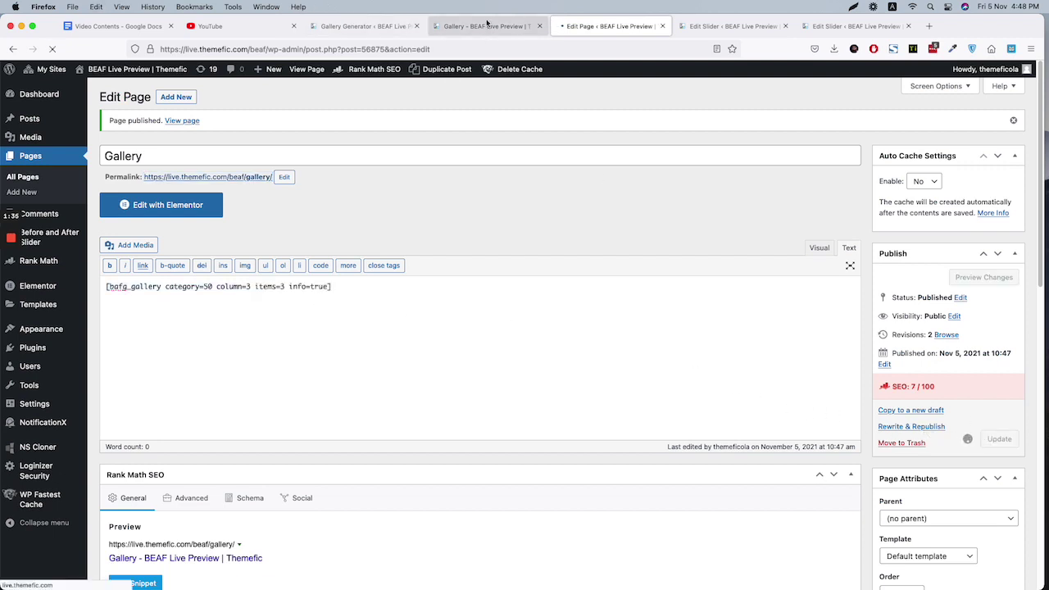
{"action": "left_click", "coordinate": [487, 25]}
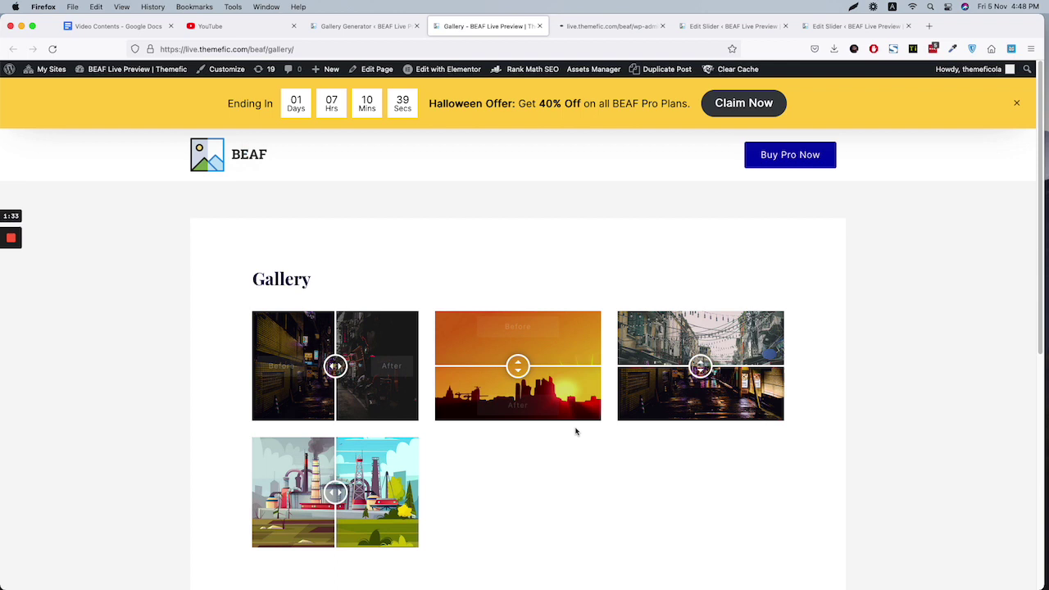
{"action": "left_click", "coordinate": [53, 50]}
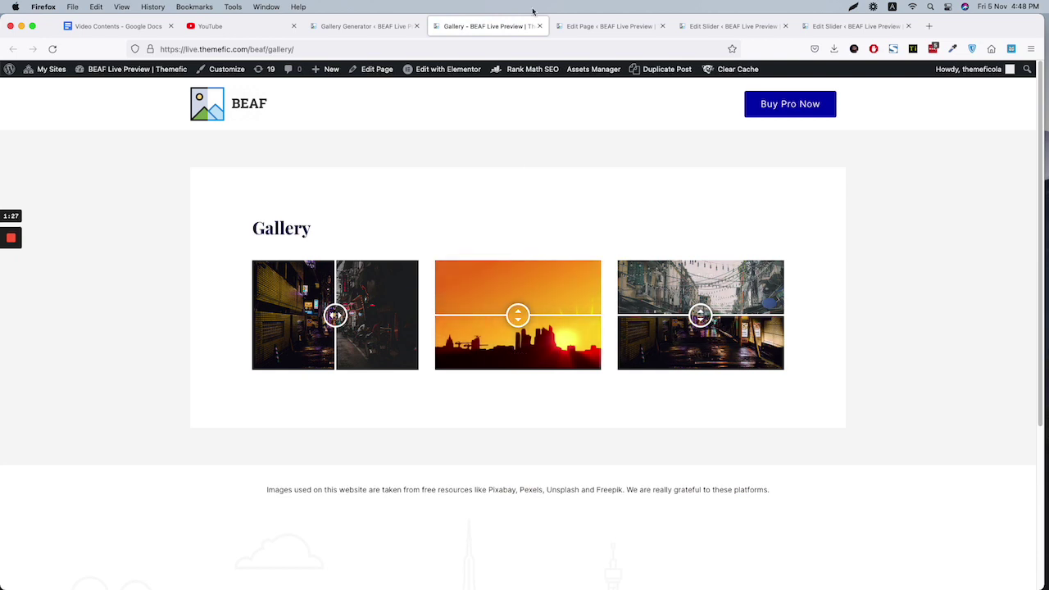
{"action": "left_click", "coordinate": [599, 26]}
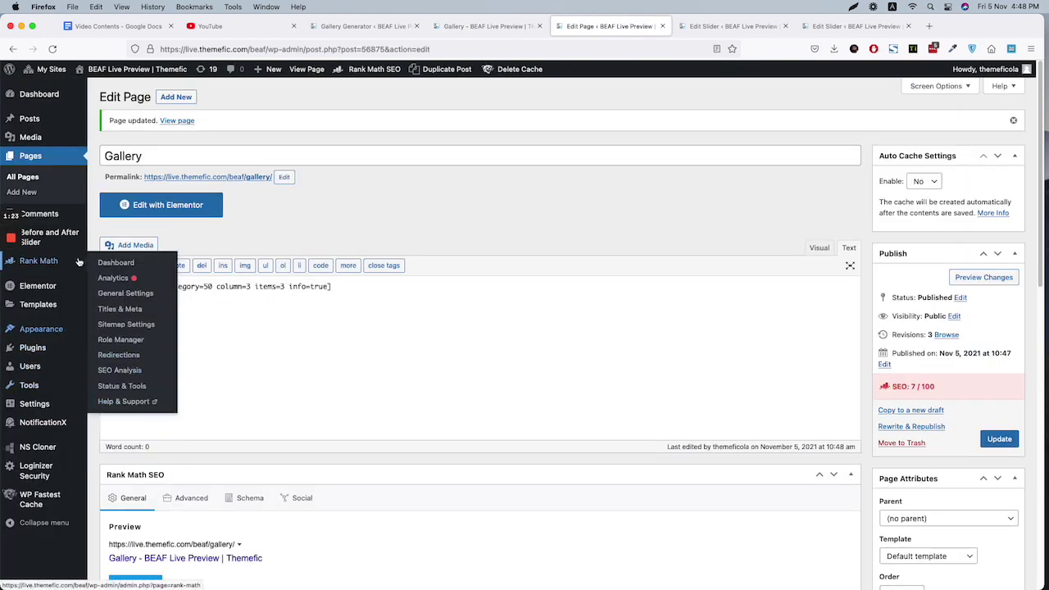
{"action": "mouse_move", "coordinate": [49, 237]}
{"action": "left_click", "coordinate": [120, 267], "text": "super"}
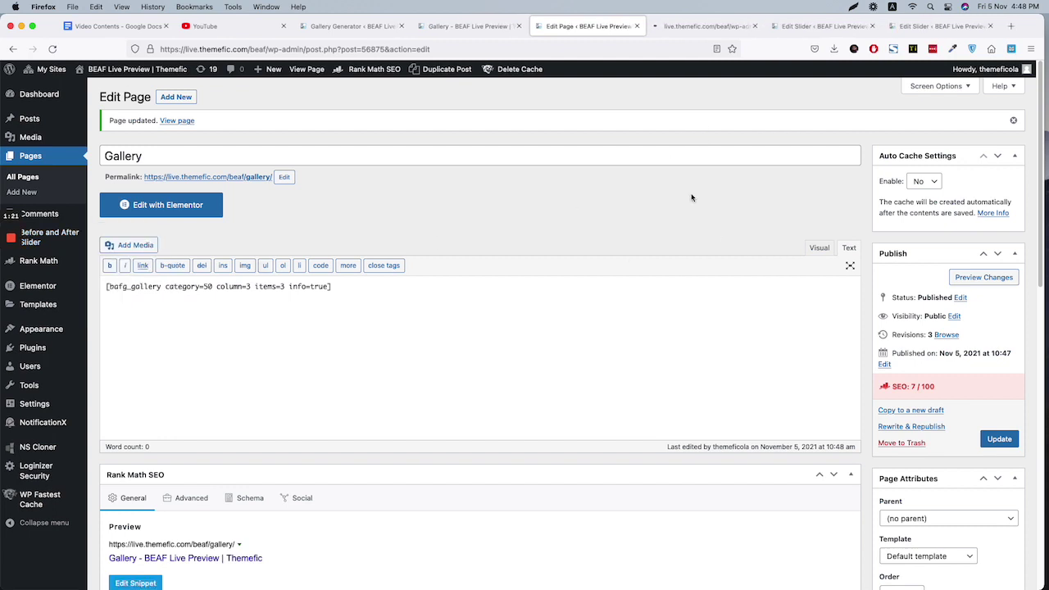
Step: Filter the slider list to the Night Life category and open Gallery Four for editing
{"action": "left_click", "coordinate": [707, 27]}
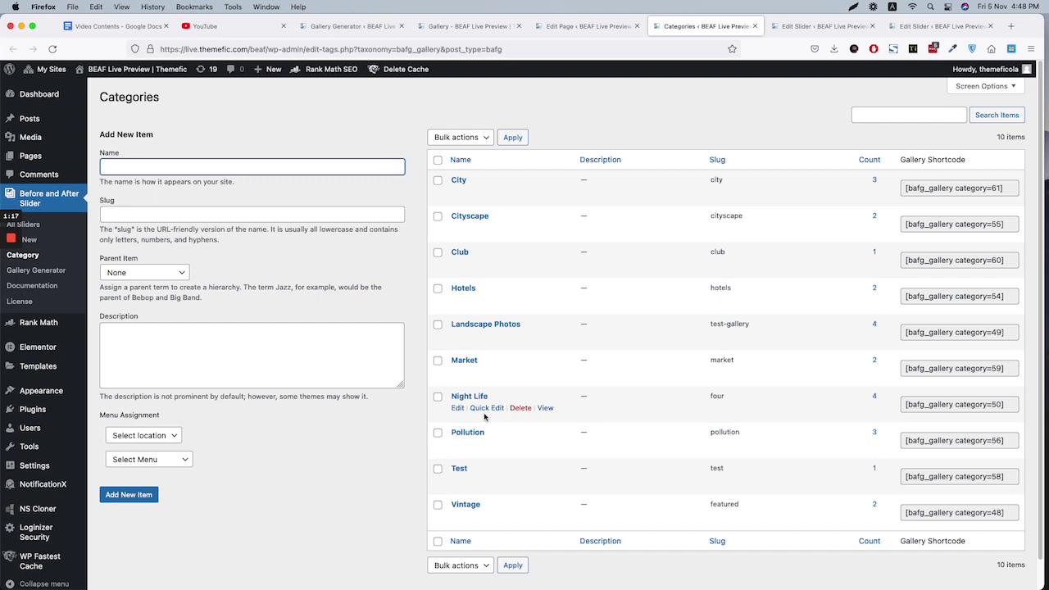
{"action": "left_click", "coordinate": [873, 397]}
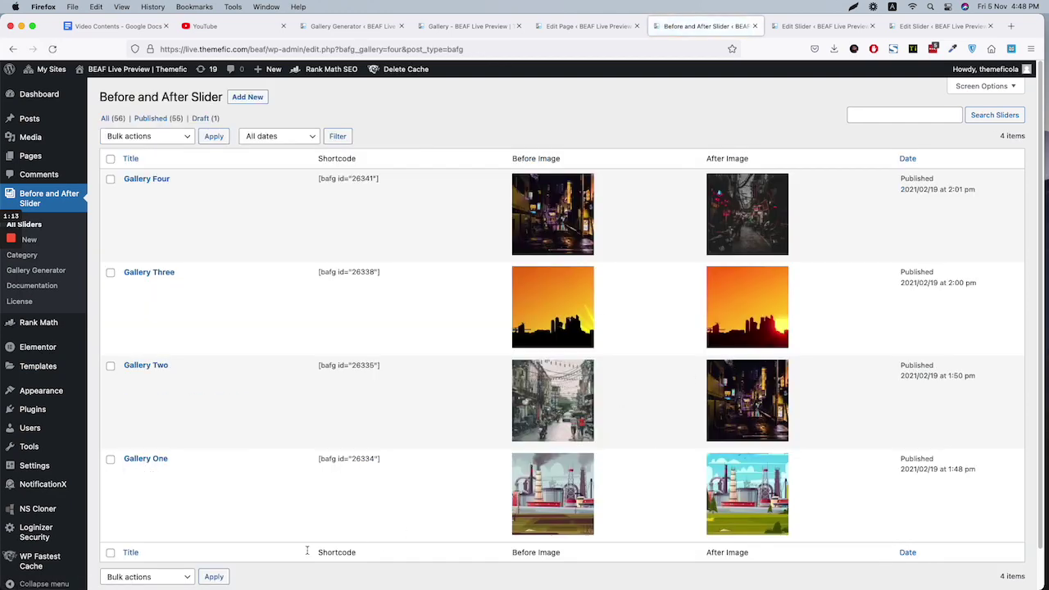
{"action": "left_click", "coordinate": [459, 26]}
{"action": "mouse_move", "coordinate": [246, 307]}
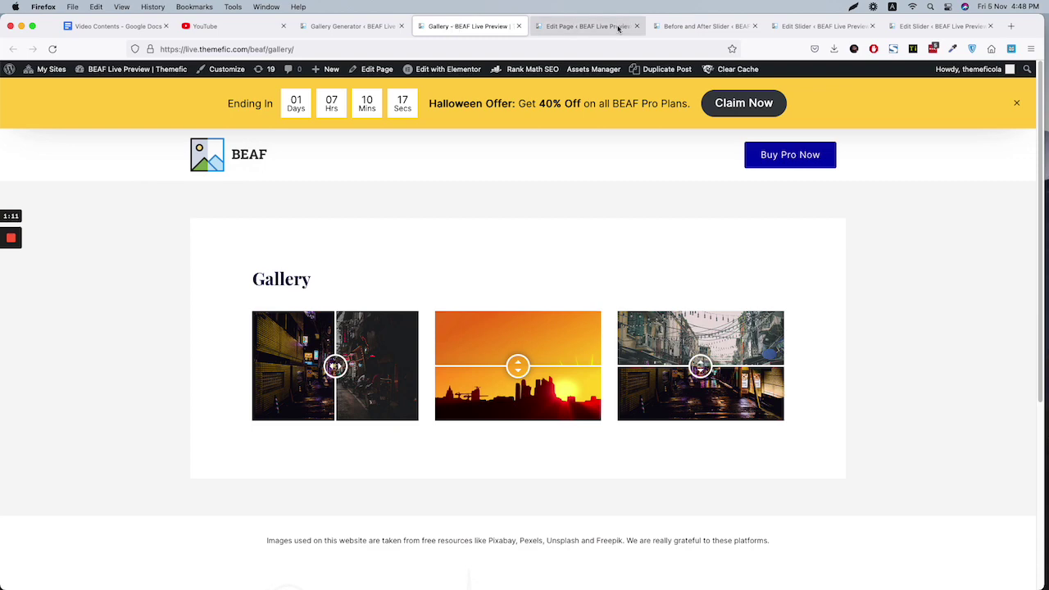
{"action": "left_click", "coordinate": [689, 26]}
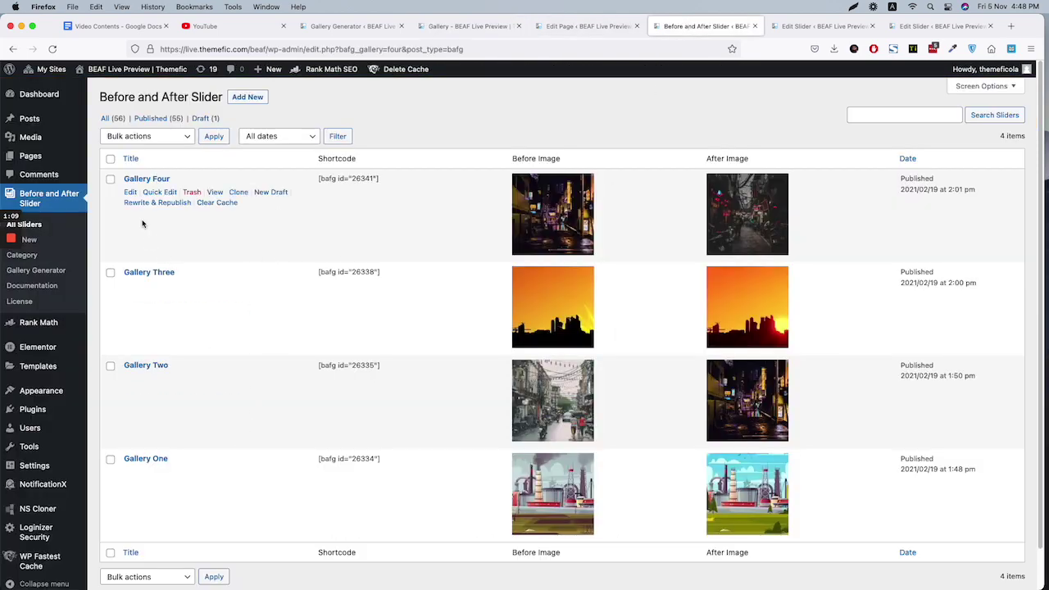
{"action": "left_click", "coordinate": [131, 194]}
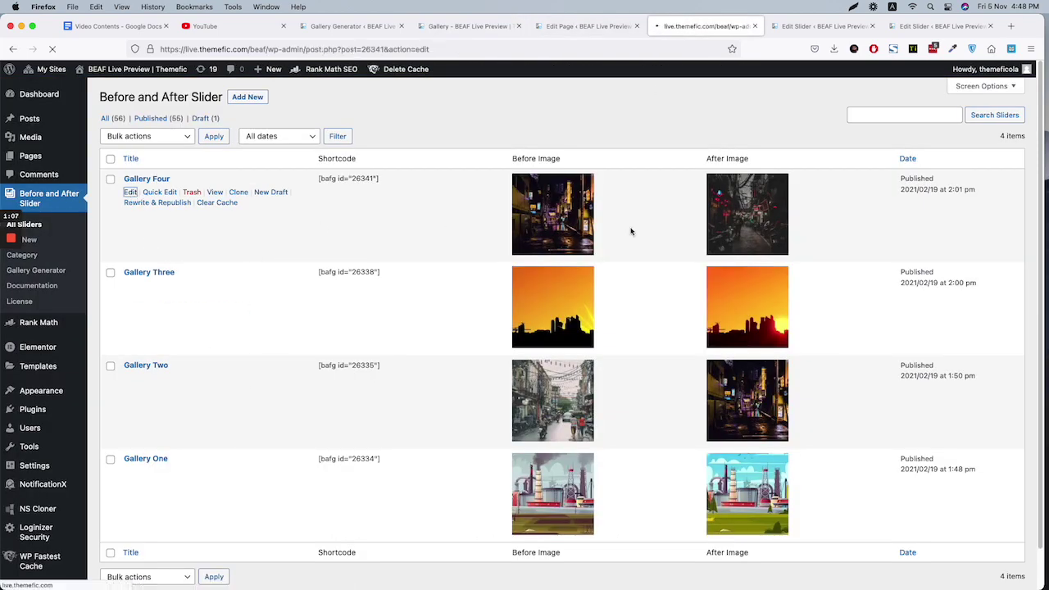
Step: Give Gallery Four the title 'Lorem Ipsum', a placeholder description and read-more link '#'
{"action": "scroll", "coordinate": [421, 398], "scroll_direction": "down", "scroll_amount": 3}
{"action": "left_click", "coordinate": [328, 375]}
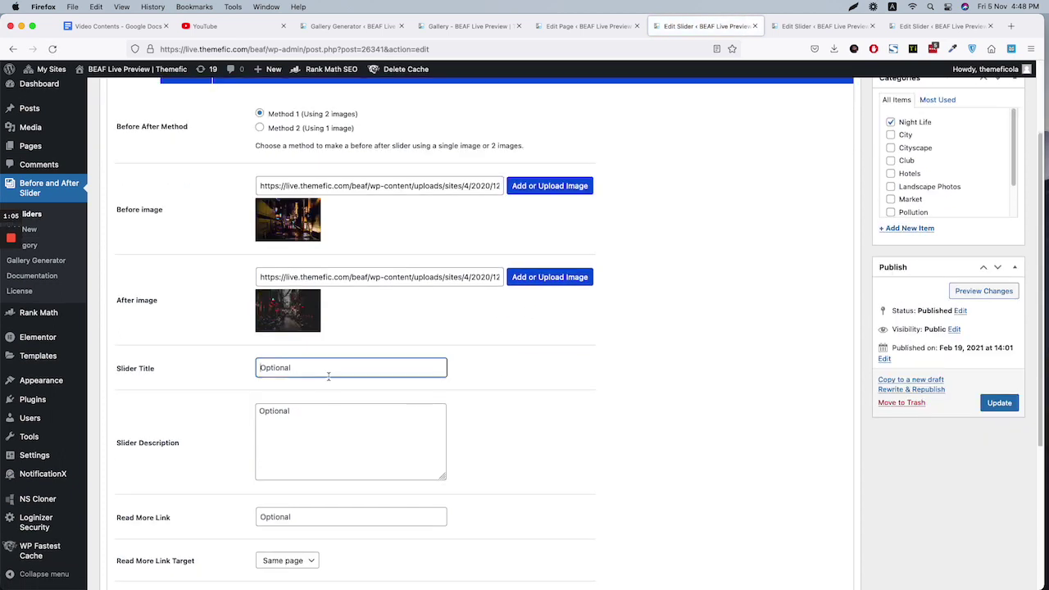
{"action": "type", "text": "Lorem Ipsum"}
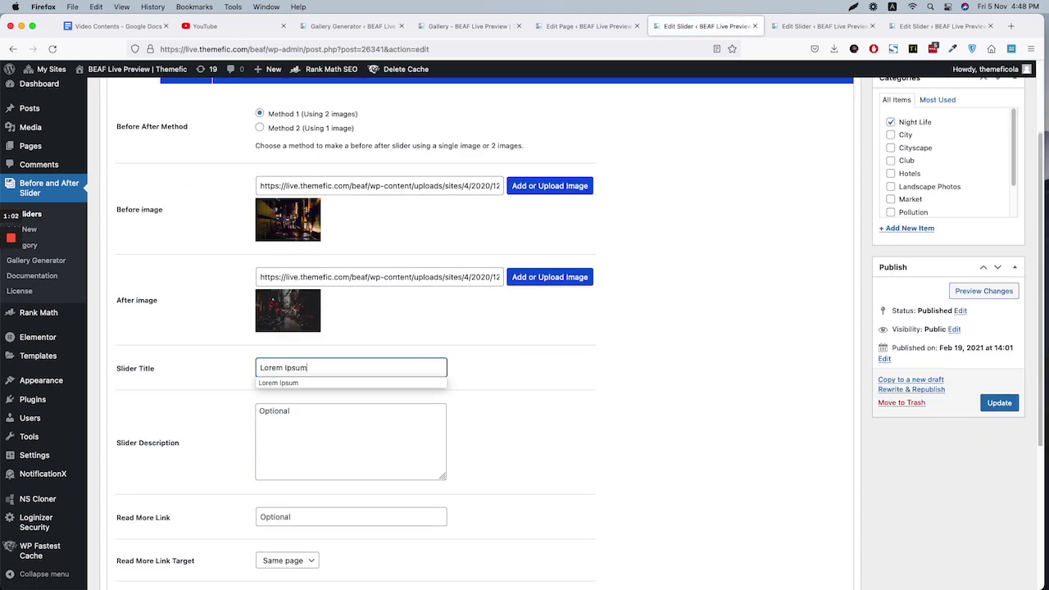
{"action": "key", "text": "Tab"}
{"action": "type", "text": "af"}
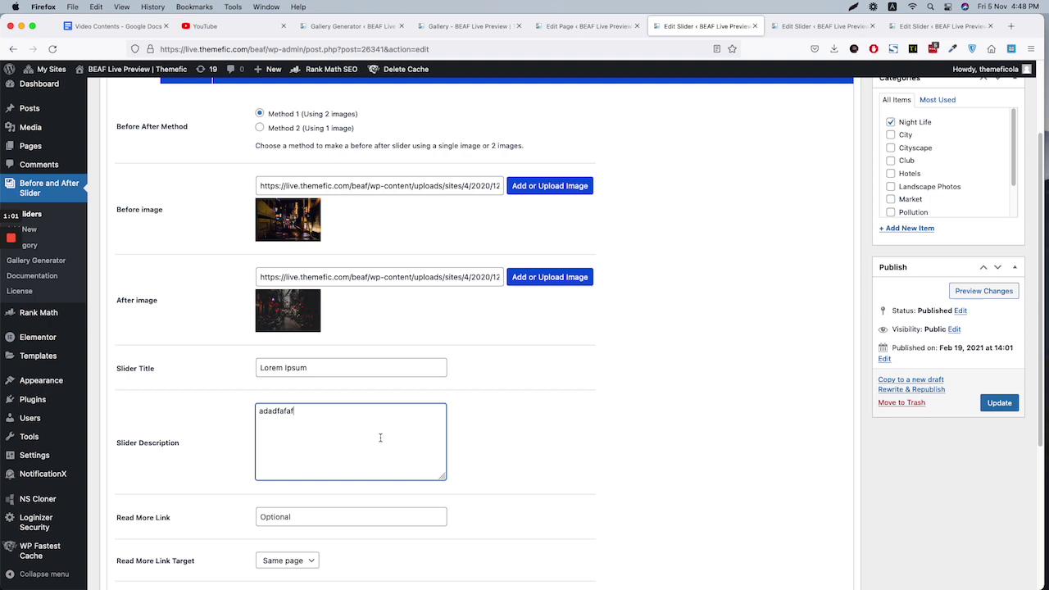
{"action": "type", "text": "af"}
{"action": "left_click", "coordinate": [366, 517]}
{"action": "type", "text": "#"}
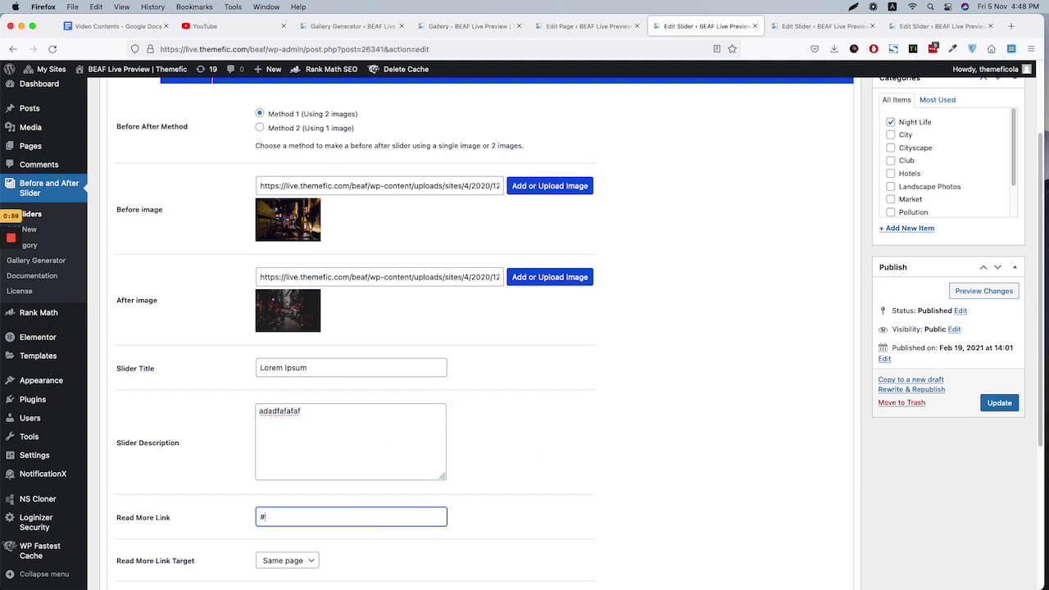
{"action": "left_click", "coordinate": [1000, 403]}
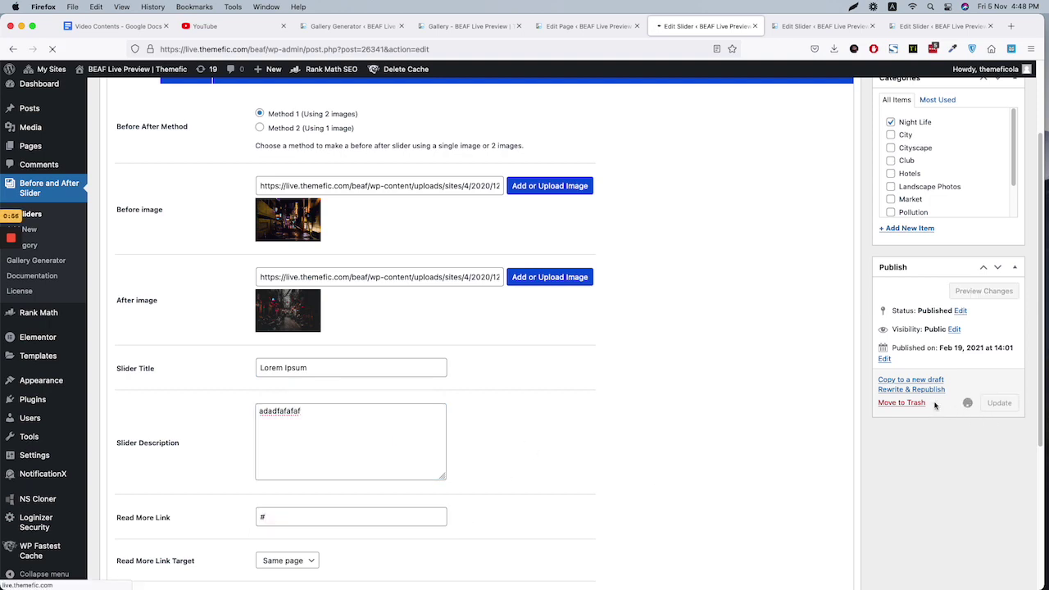
Step: Reload the live Gallery page to confirm the Lorem Ipsum caption, then return to the editor
{"action": "left_click", "coordinate": [463, 26]}
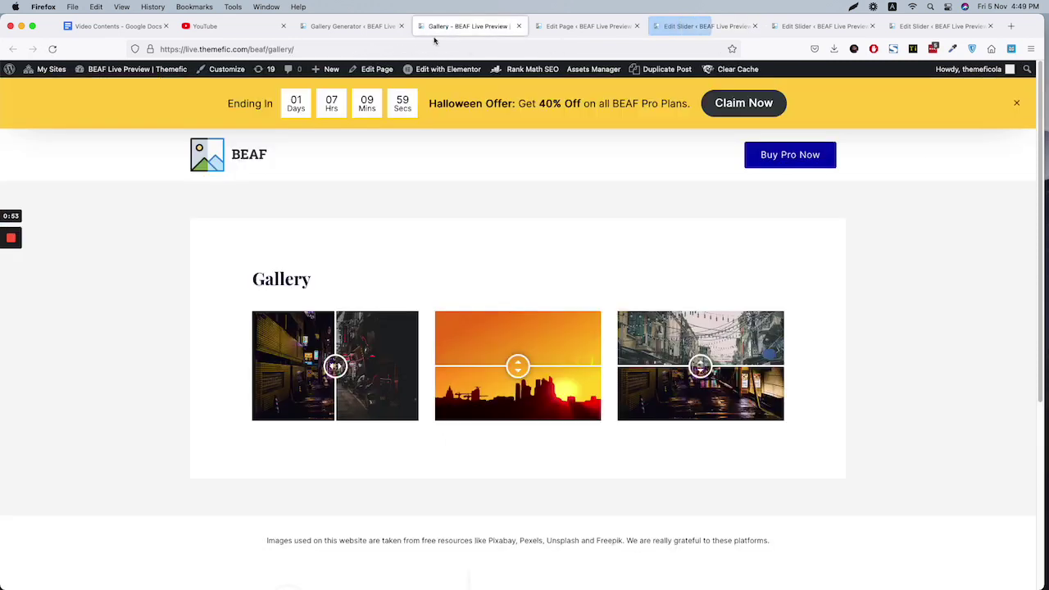
{"action": "left_click", "coordinate": [53, 50]}
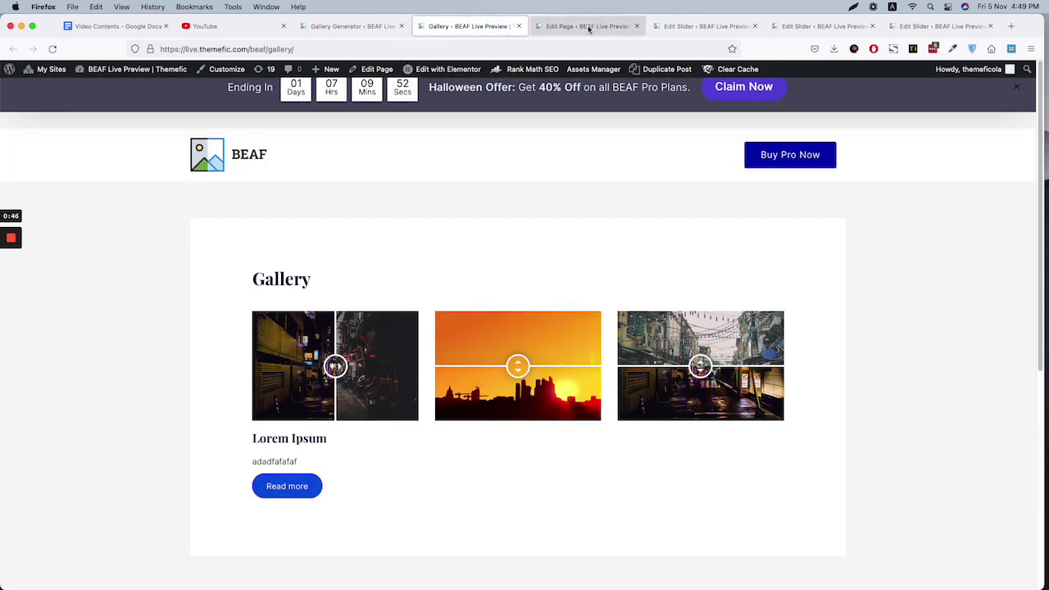
{"action": "left_click", "coordinate": [586, 26]}
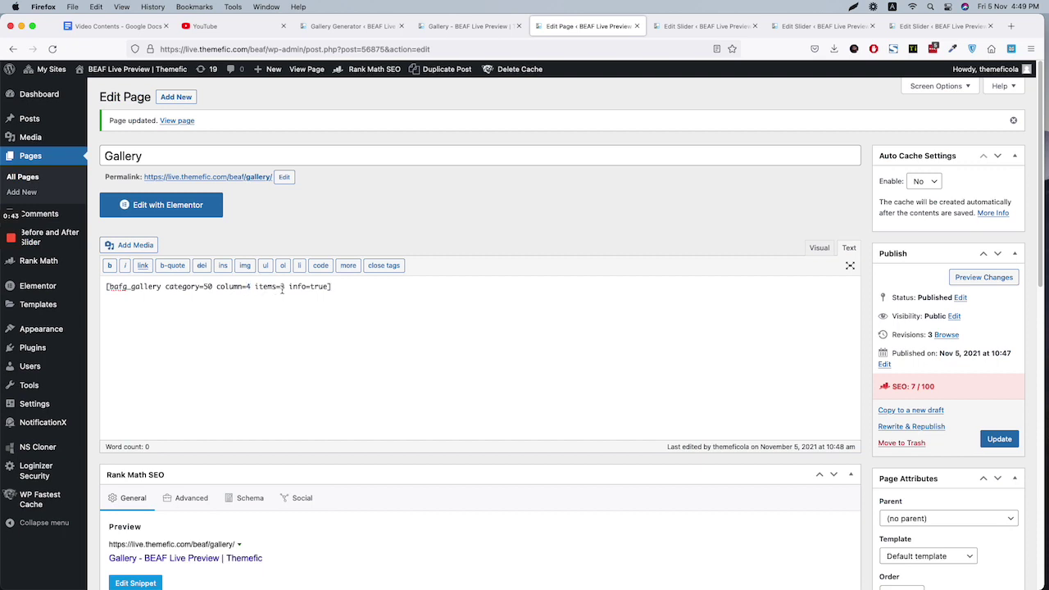
Step: Delete 'items=3' from the Gallery page shortcode, update, and reload the live page
{"action": "left_click", "coordinate": [285, 287], "text": "shift"}
{"action": "key", "text": "BackSpace"}
{"action": "left_click", "coordinate": [1000, 439]}
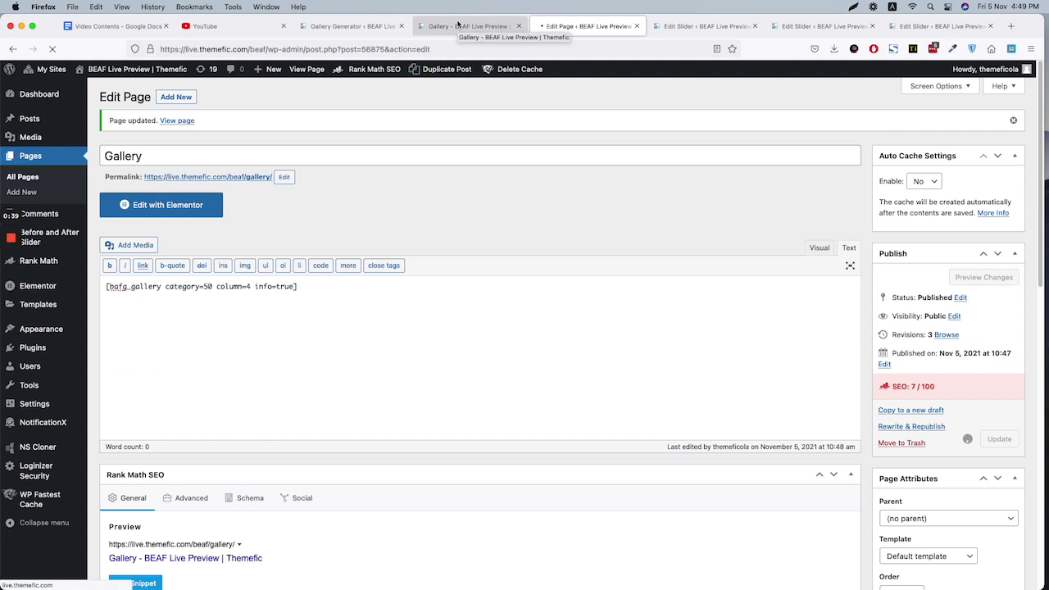
{"action": "left_click", "coordinate": [457, 25]}
{"action": "left_click", "coordinate": [51, 49]}
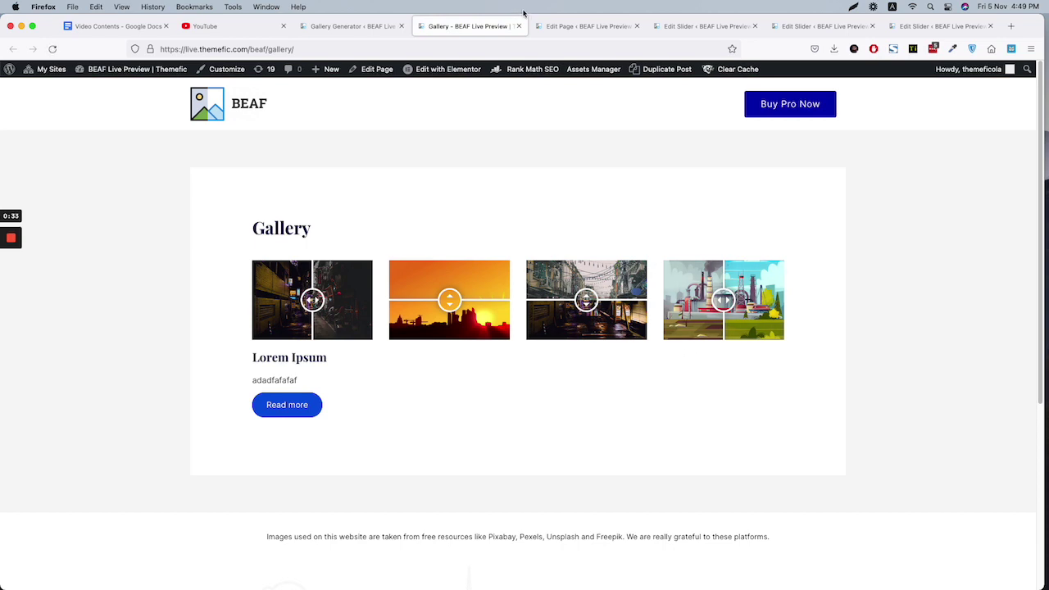
{"action": "left_click", "coordinate": [566, 25]}
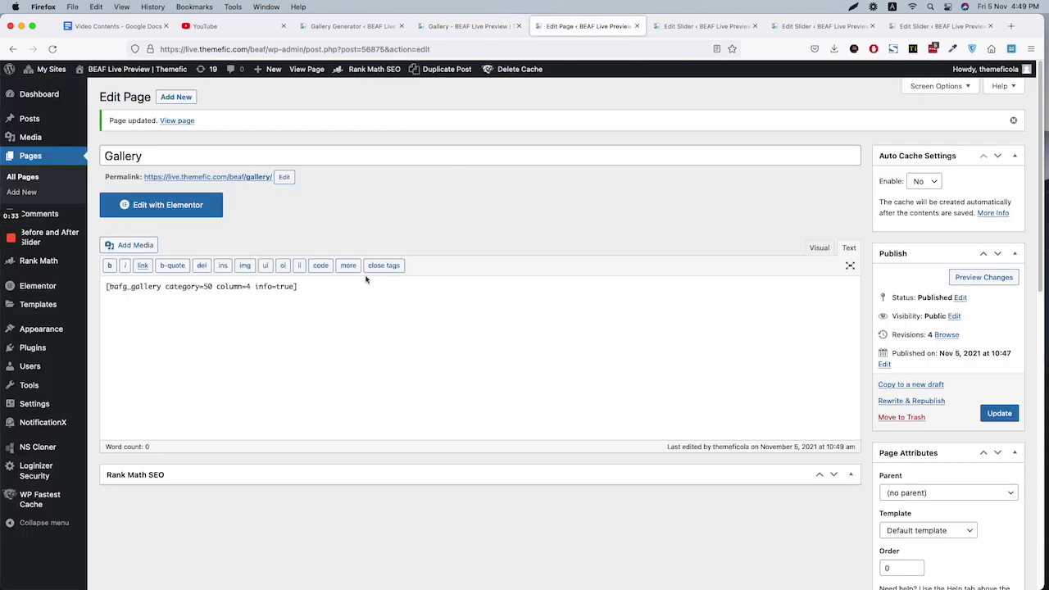
Step: Remove 'info=true' from the shortcode, update, and check the four-slider row live
{"action": "left_click_drag", "start_coordinate": [251, 287], "coordinate": [292, 287]}
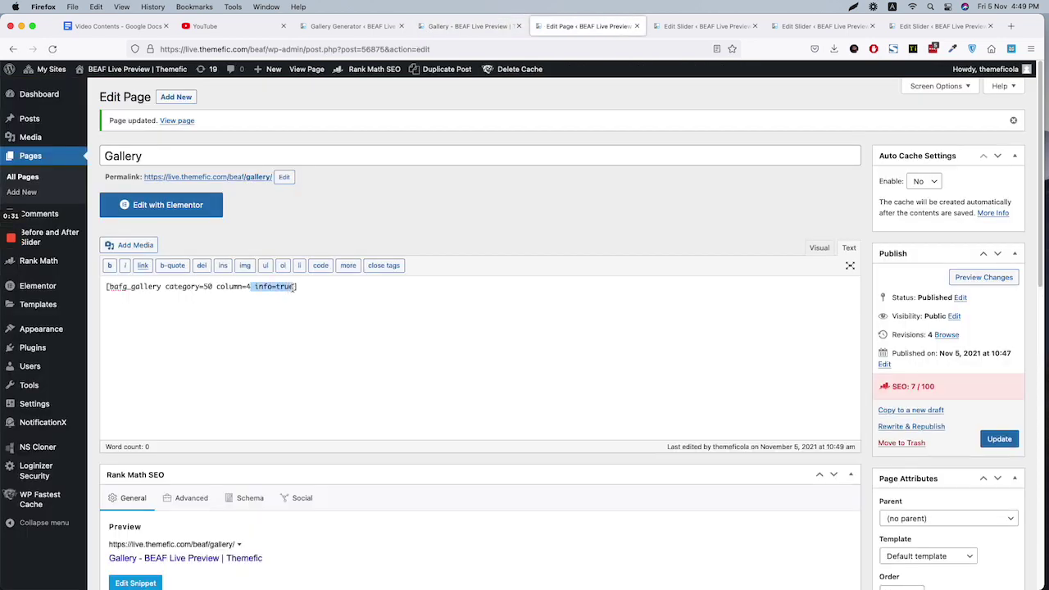
{"action": "key", "text": "BackSpace"}
{"action": "left_click", "coordinate": [1005, 445]}
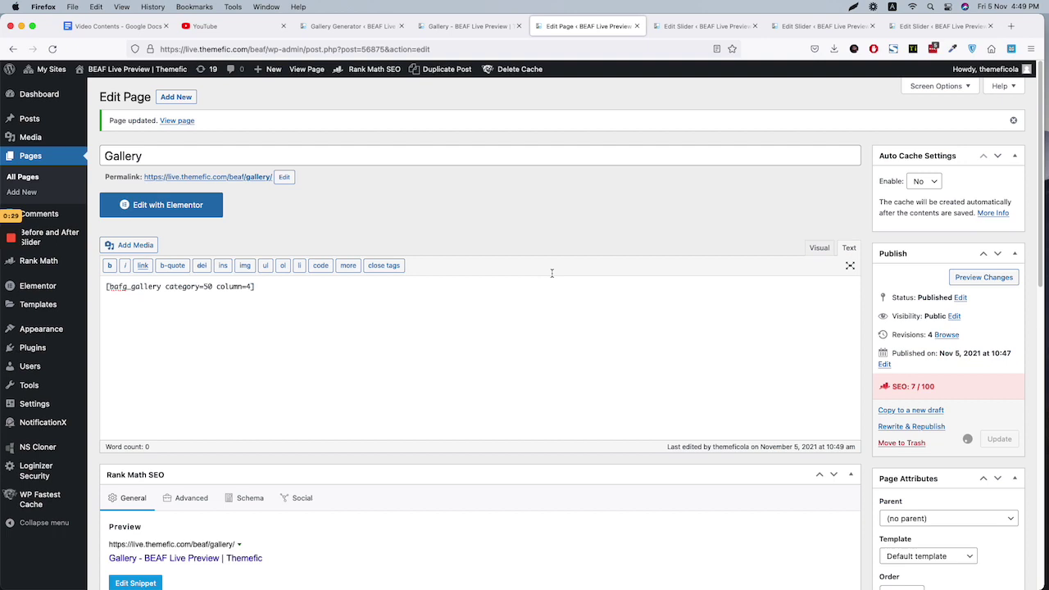
{"action": "left_click", "coordinate": [465, 31]}
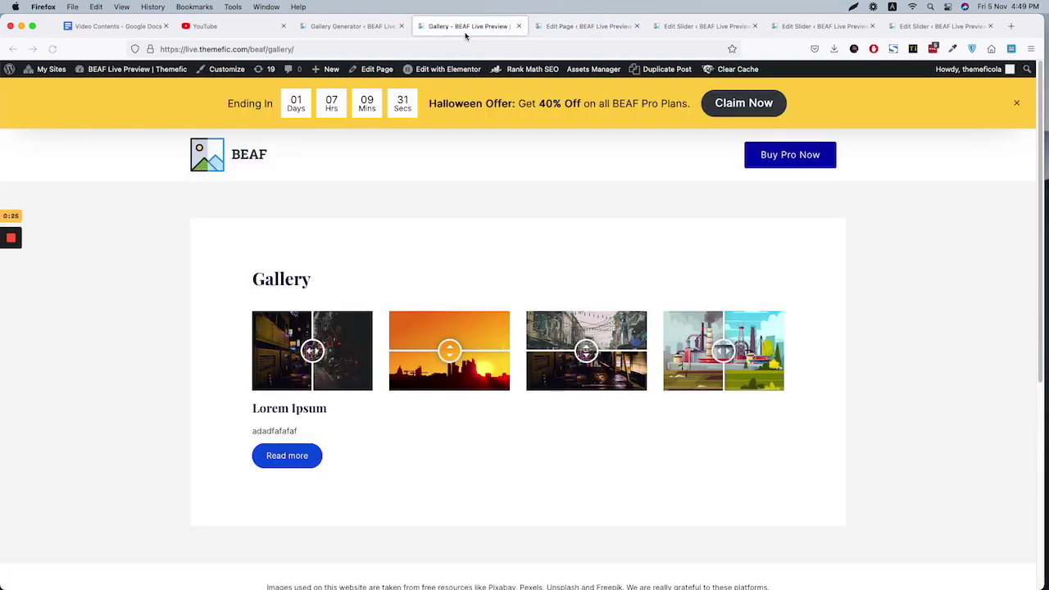
{"action": "left_click", "coordinate": [47, 54]}
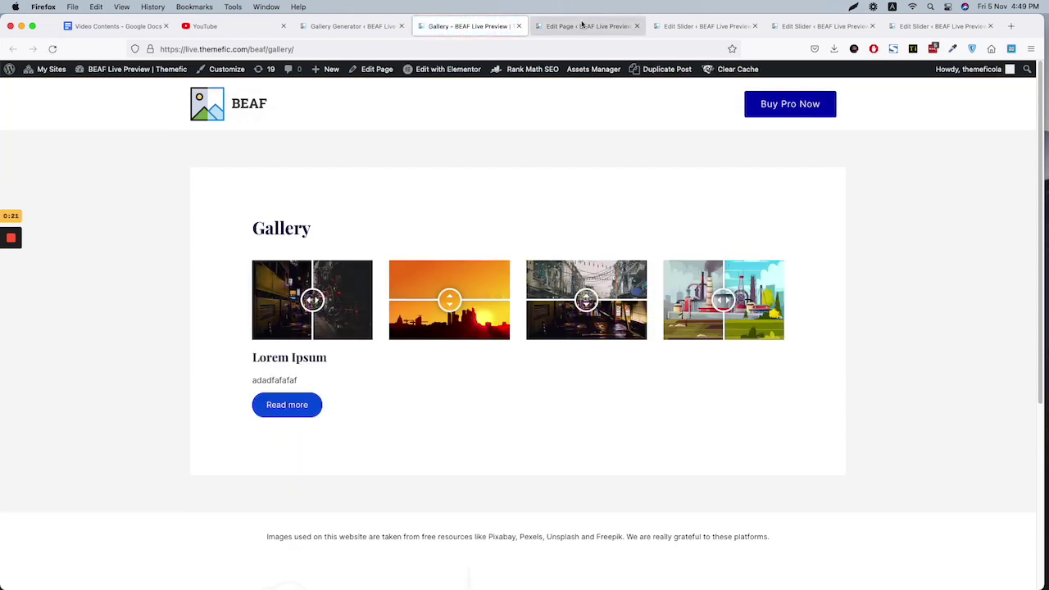
{"action": "left_click", "coordinate": [586, 26]}
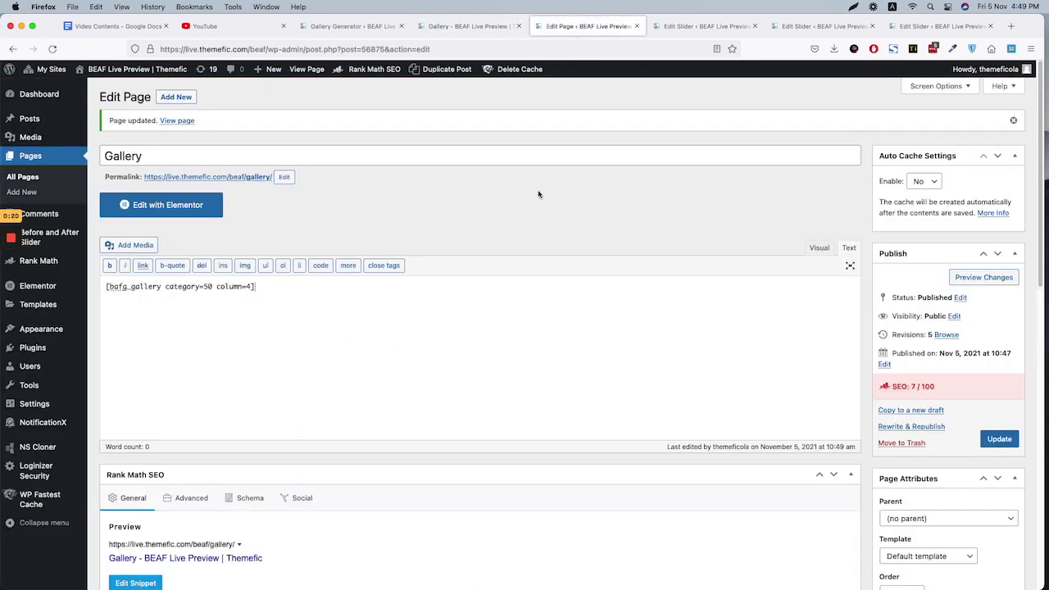